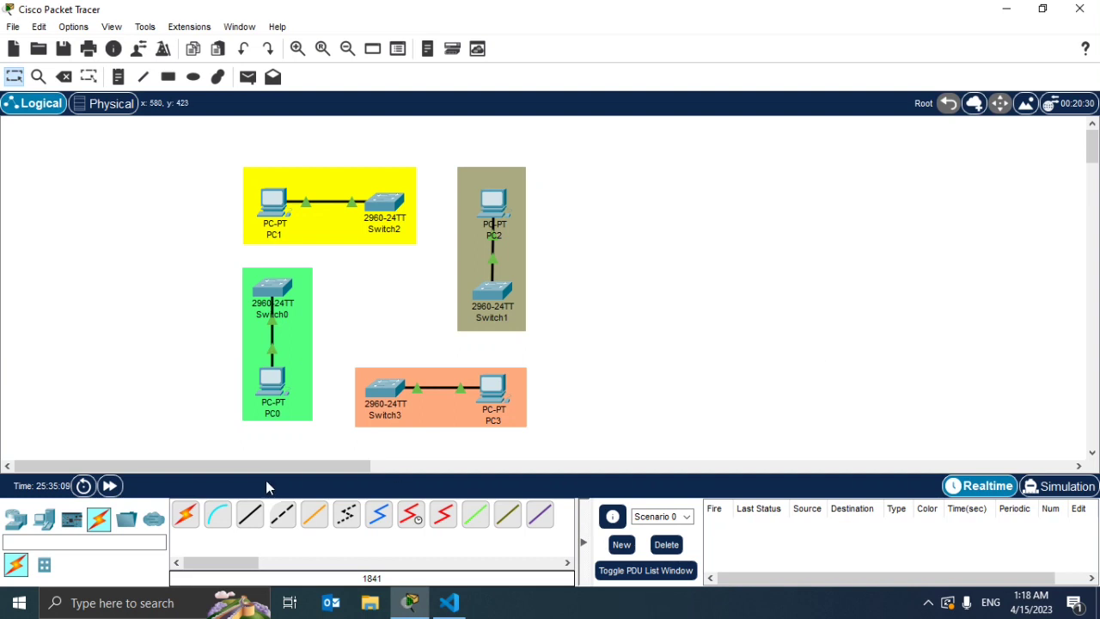
# Step: Place an ISR4331 router, Router6, in the centre between the four LAN areas
pyautogui.click(16, 518)
pyautogui.click(186, 514)
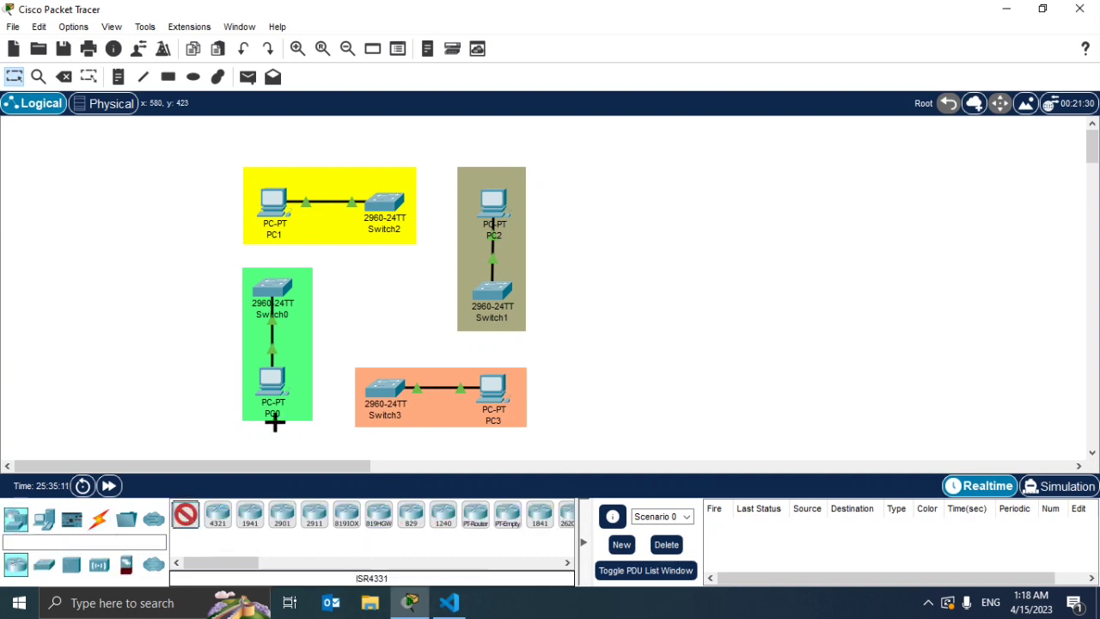
pyautogui.click(383, 296)
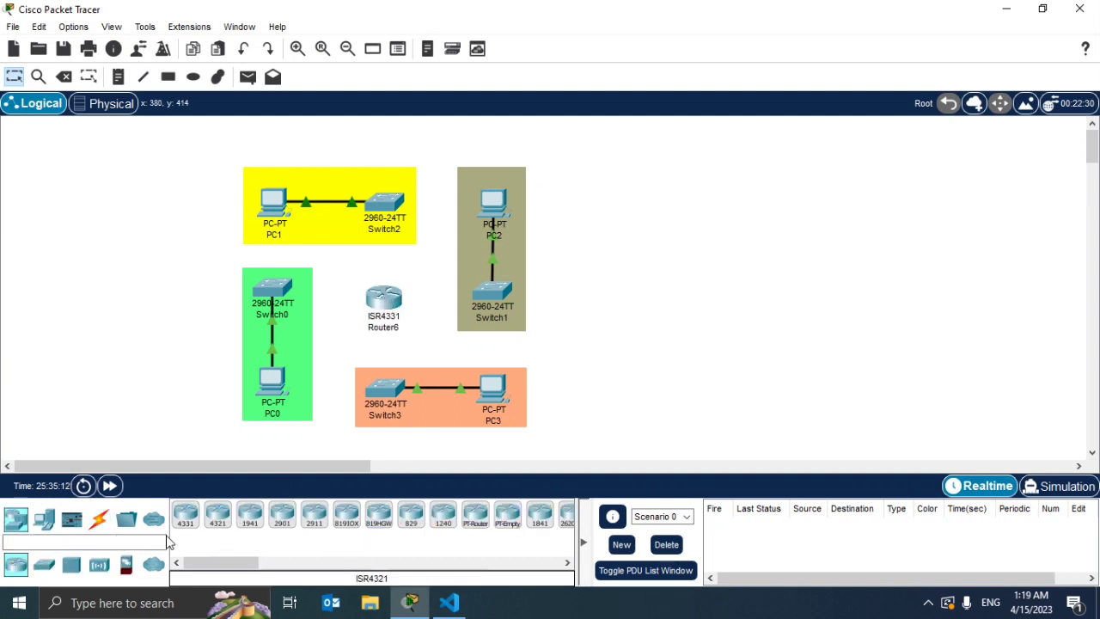
# Step: Start a copper straight-through cable at Router6, then cancel it without choosing a port
pyautogui.click(99, 518)
pyautogui.click(250, 514)
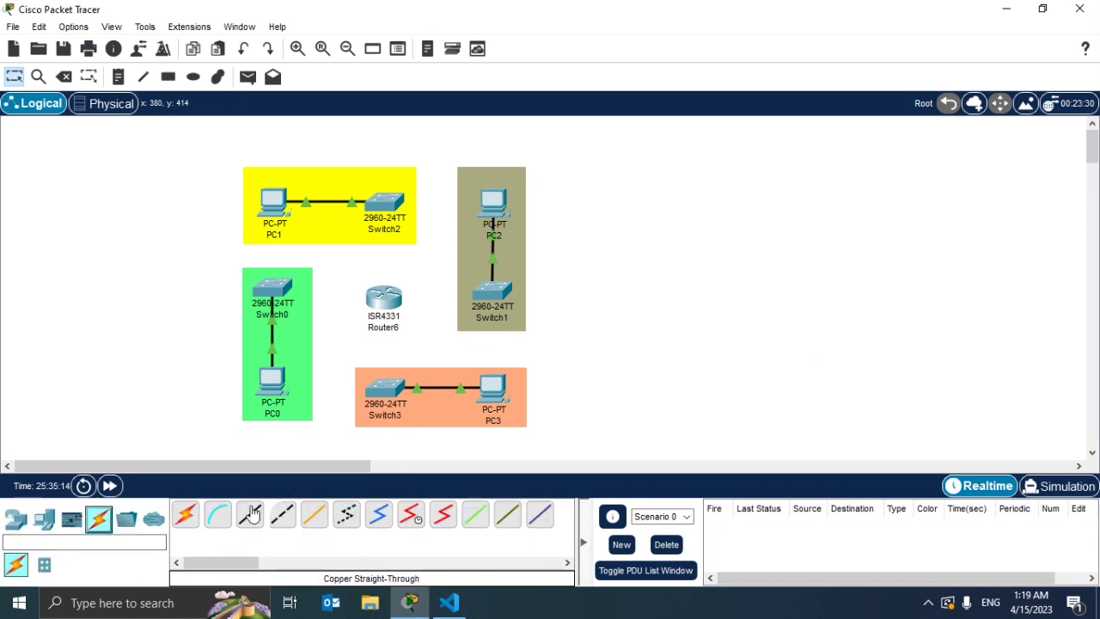
pyautogui.click(386, 299)
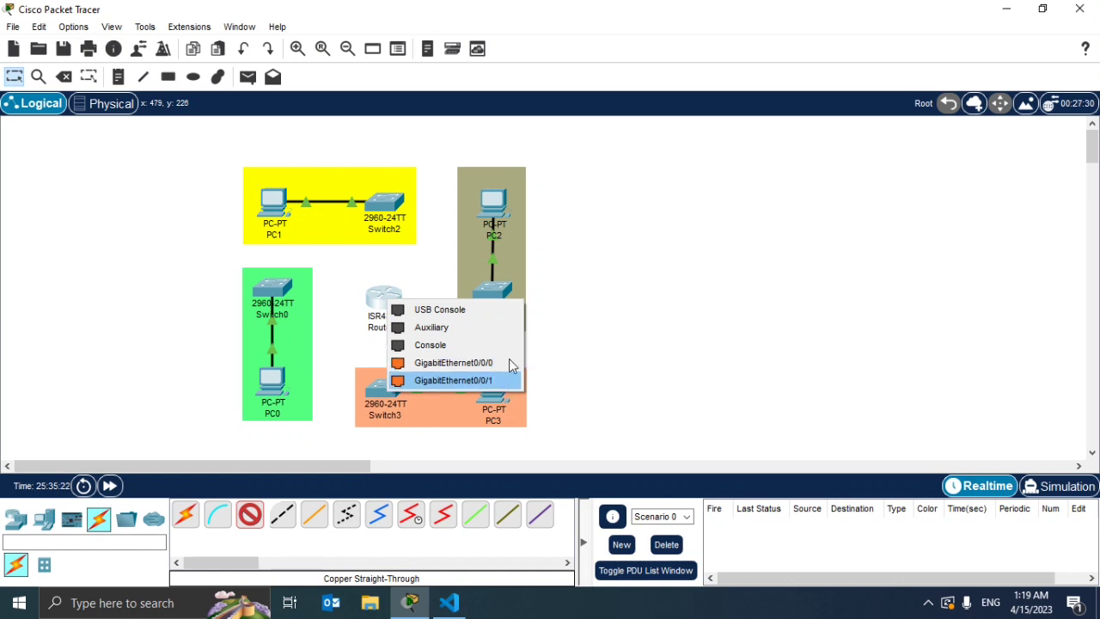
pyautogui.click(610, 299)
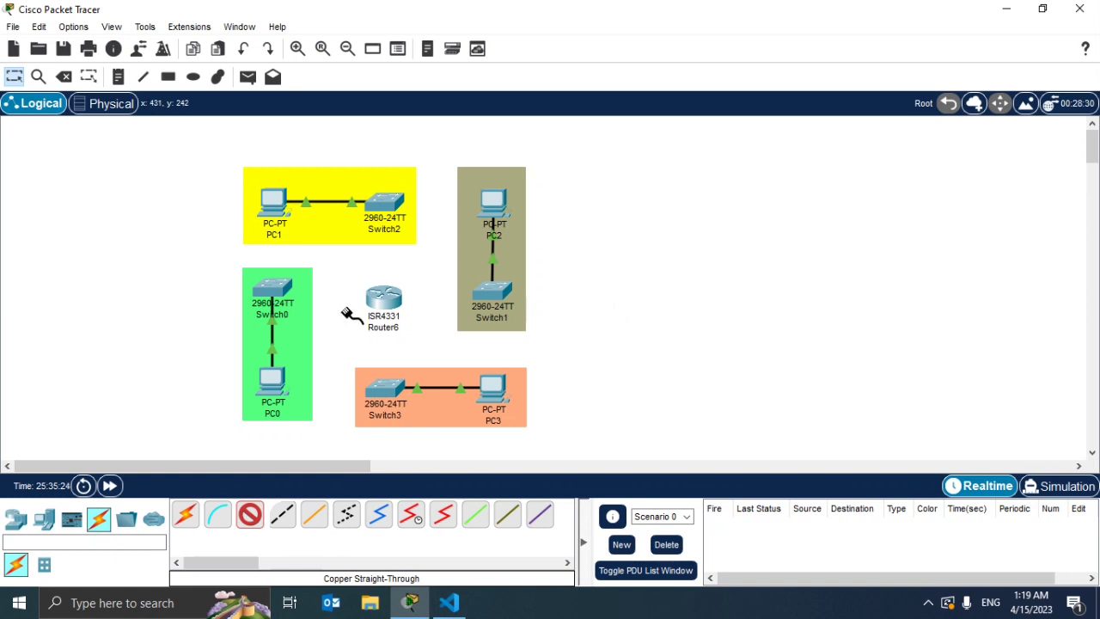
pyautogui.click(260, 519)
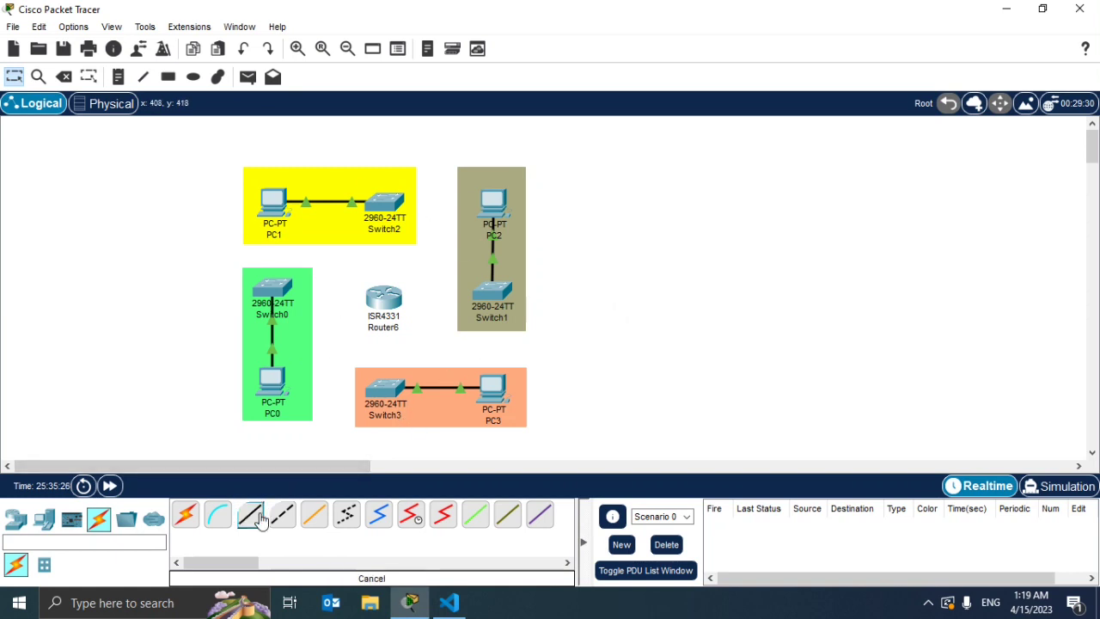
# Step: Open Router6's Physical view and switch the router's power off
pyautogui.click(392, 302)
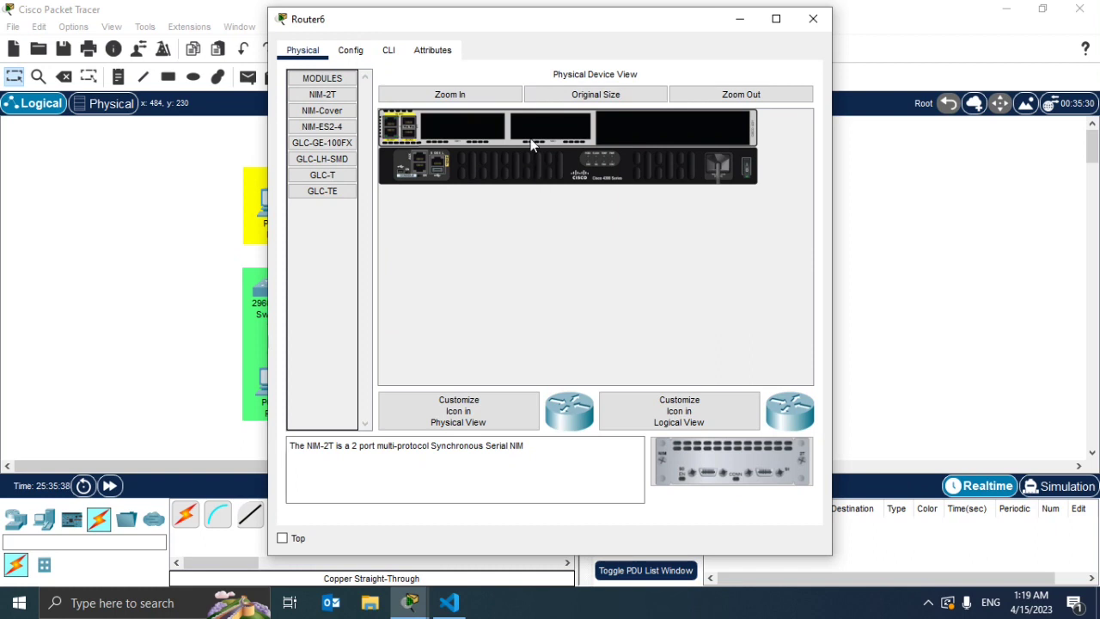
pyautogui.click(485, 94)
pyautogui.moveTo(541, 375); pyautogui.dragTo(726, 379)
pyautogui.click(790, 226)
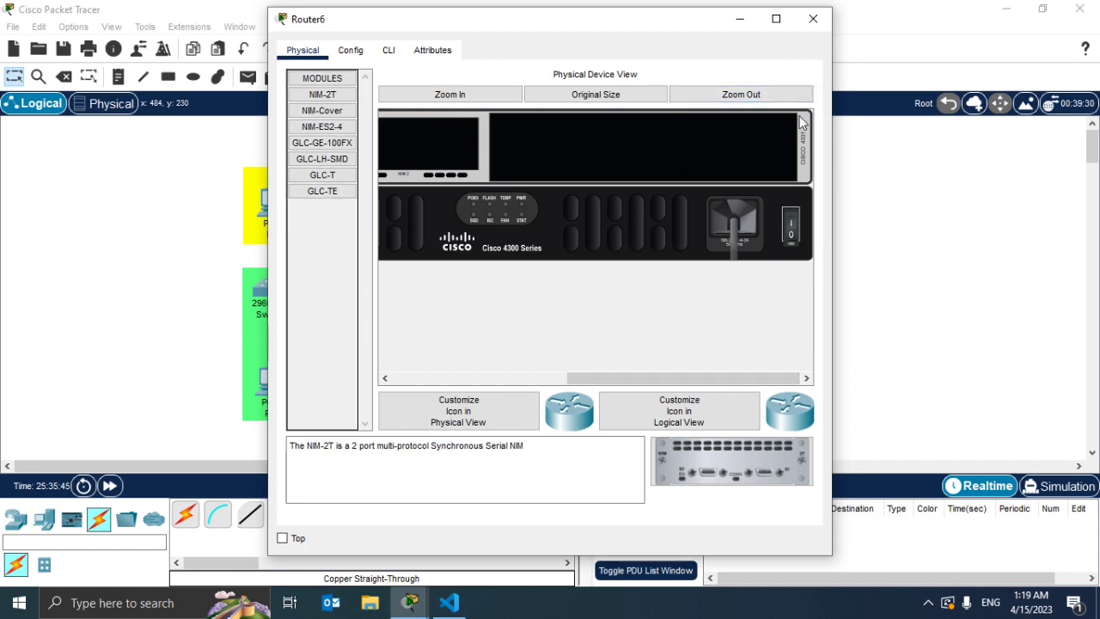
# Step: Install the NIM-ES2-4 module in Router6's empty slot, power it on, and close the window
pyautogui.click(736, 96)
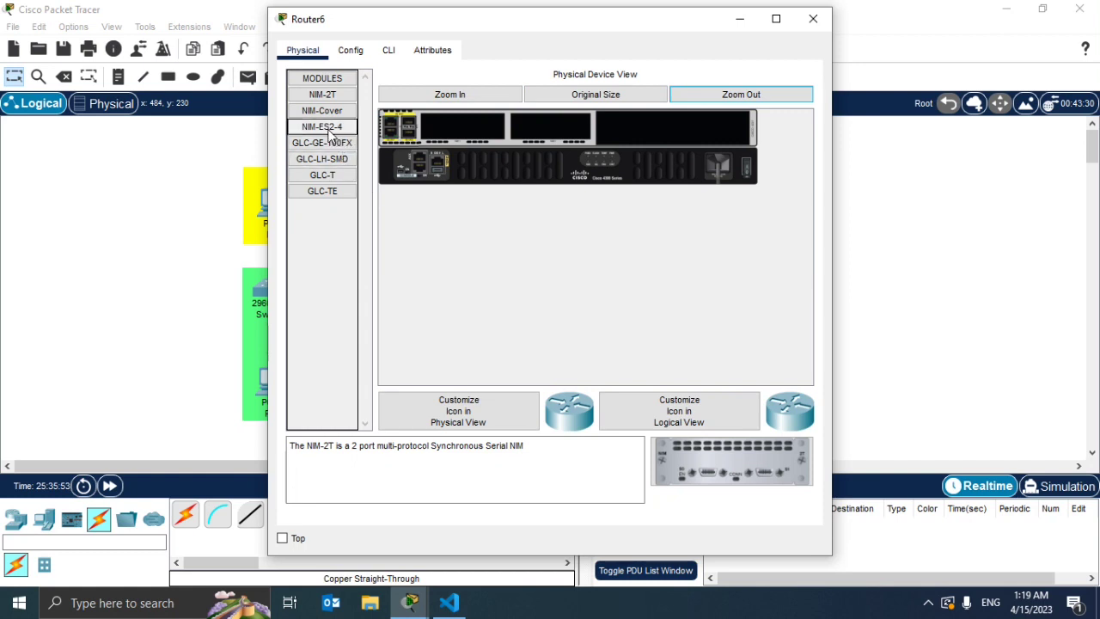
pyautogui.moveTo(329, 134); pyautogui.dragTo(464, 129)
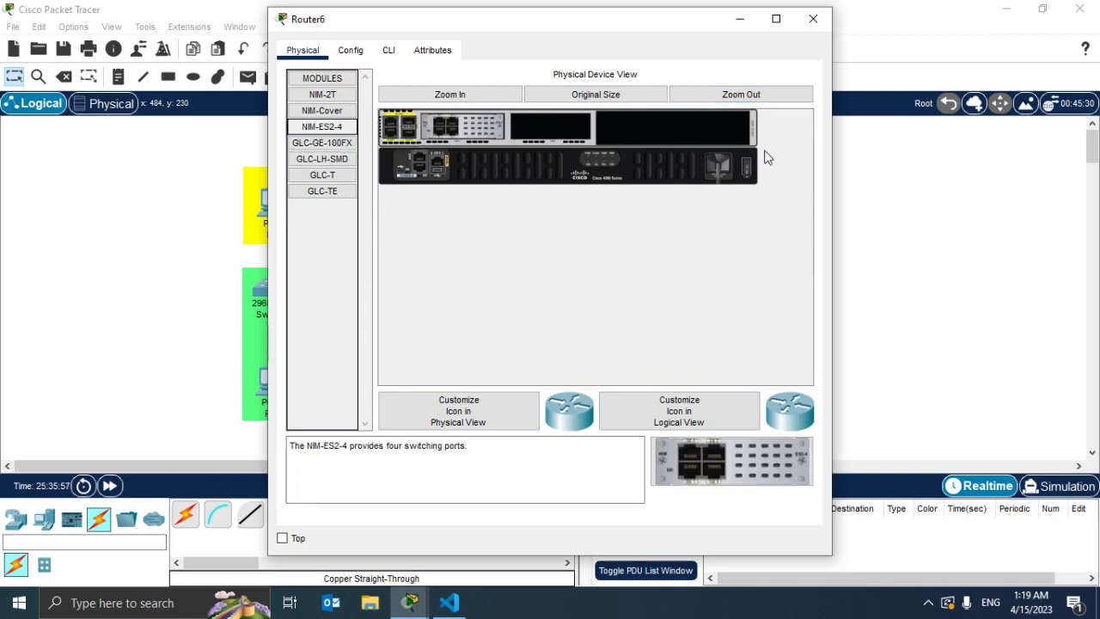
pyautogui.click(490, 95)
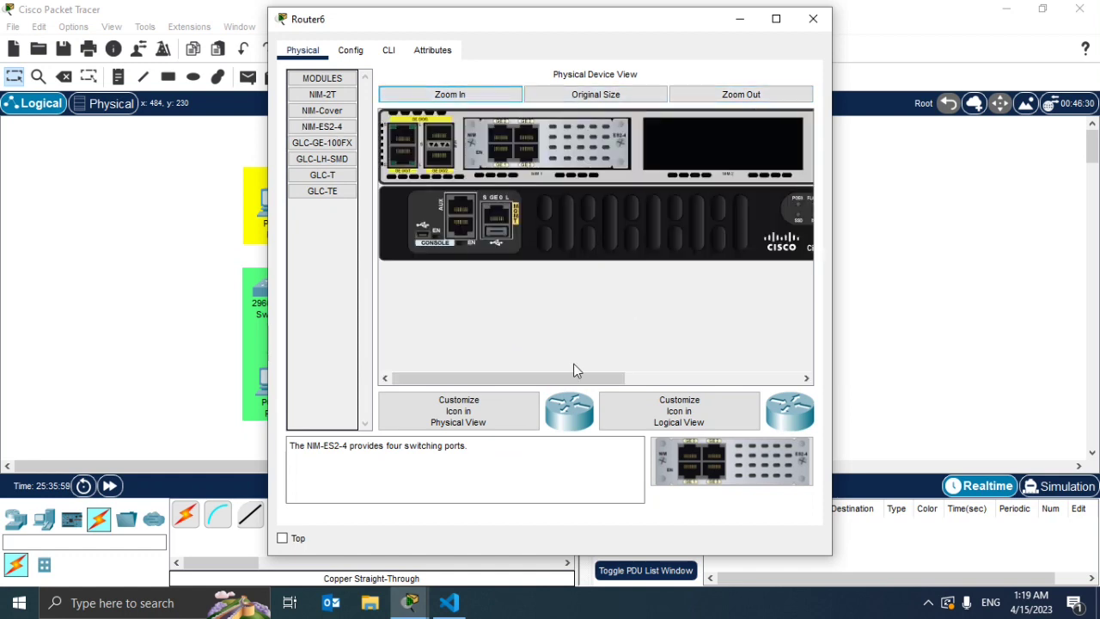
pyautogui.moveTo(592, 378); pyautogui.dragTo(765, 385)
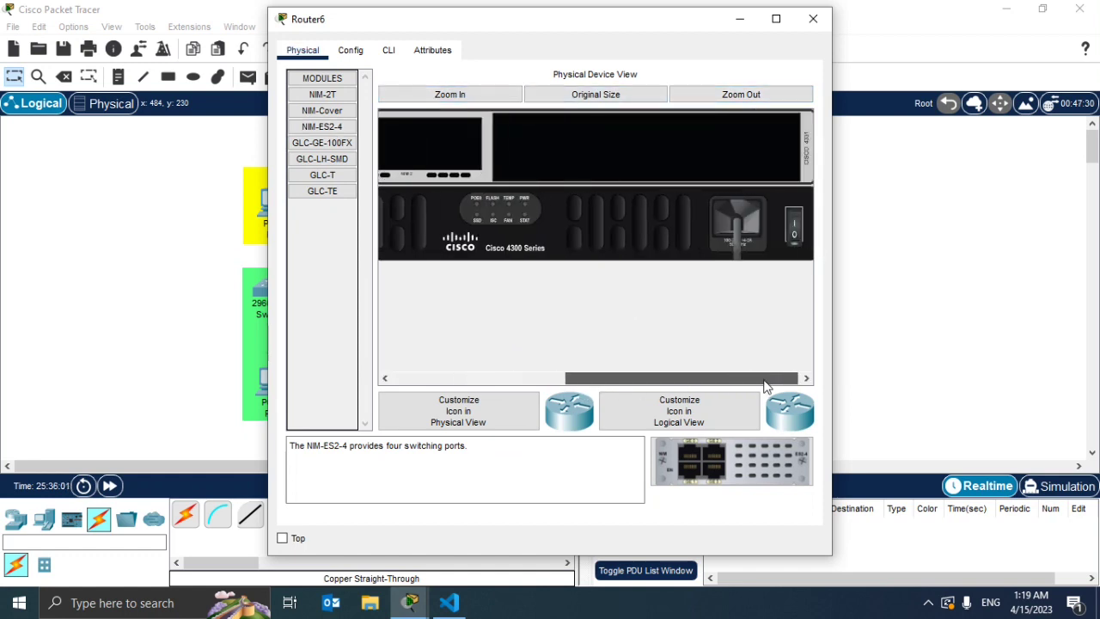
pyautogui.click(793, 228)
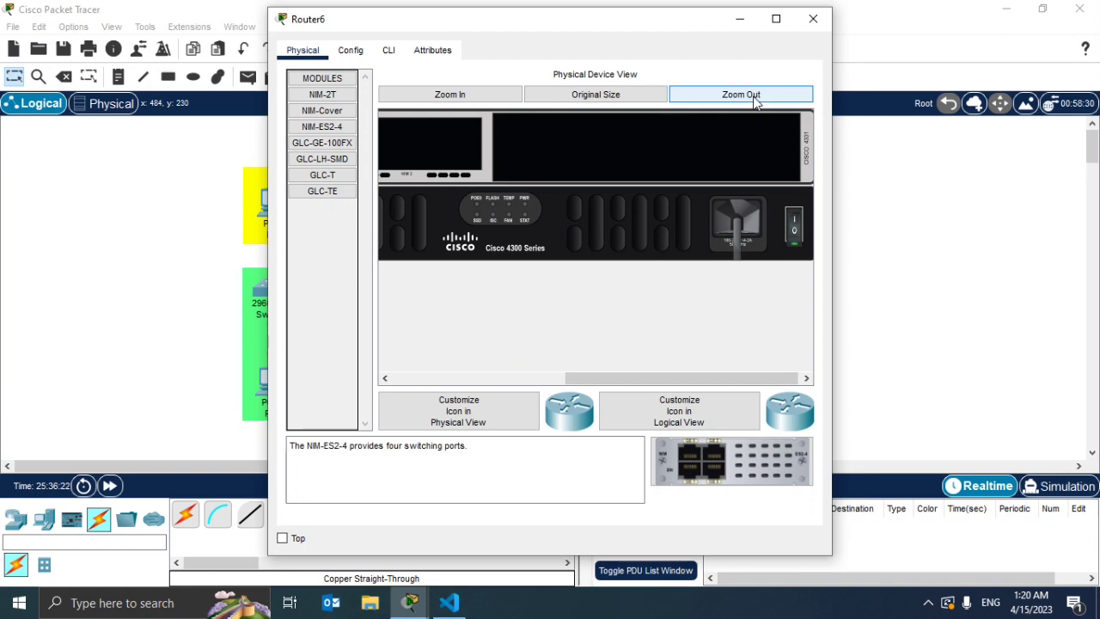
pyautogui.click(813, 19)
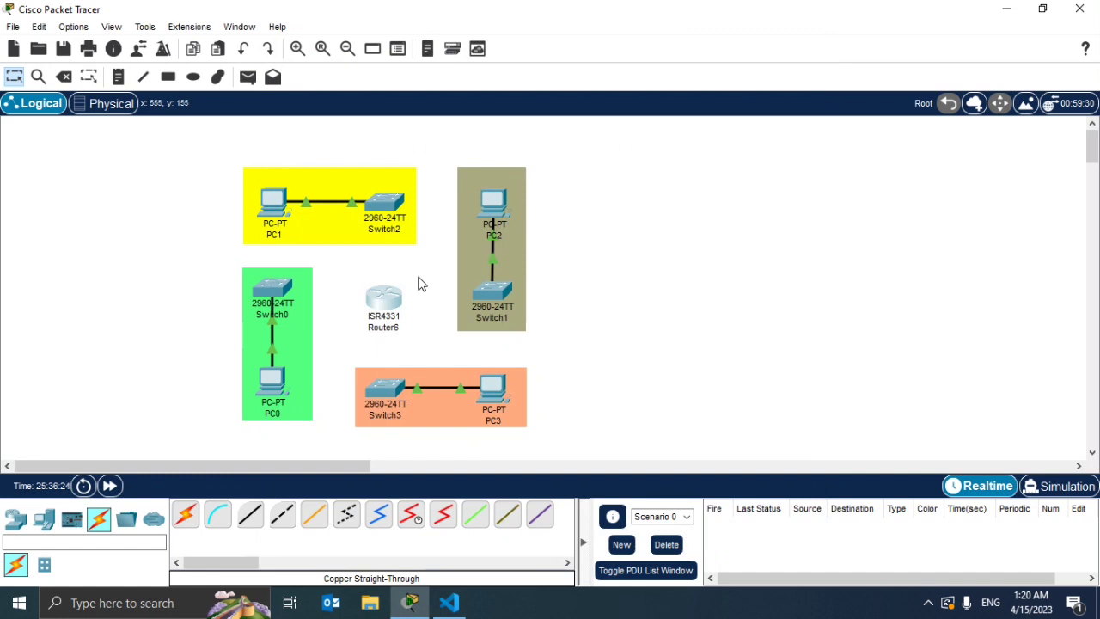
# Step: Connect a copper straight-through cable from Router6 to a Switch0 FastEthernet port
pyautogui.click(249, 514)
pyautogui.click(394, 303)
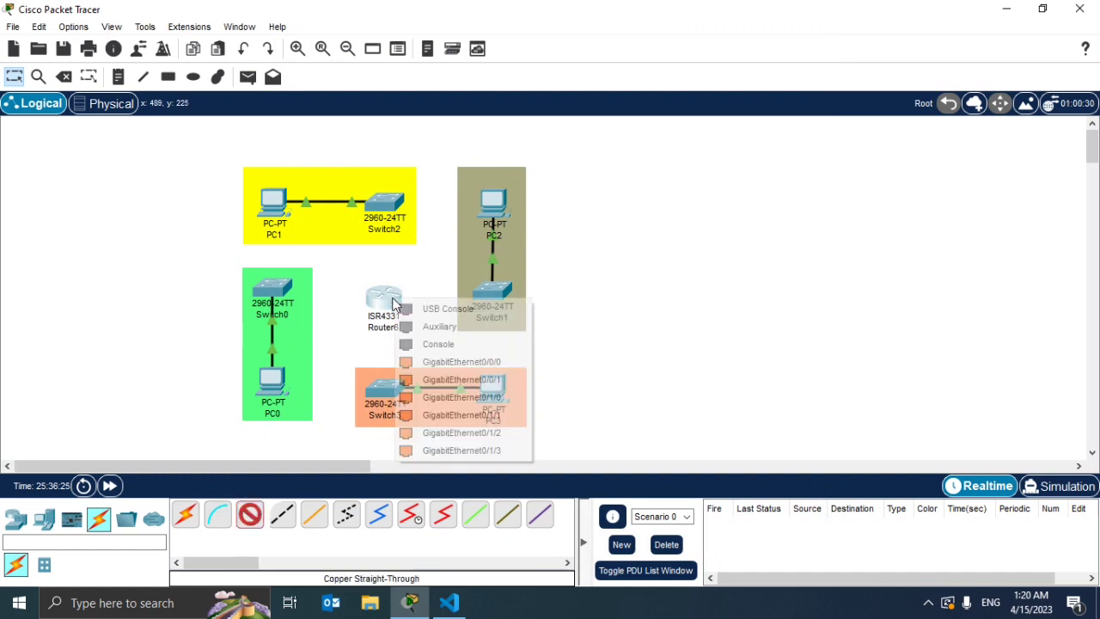
pyautogui.click(498, 414)
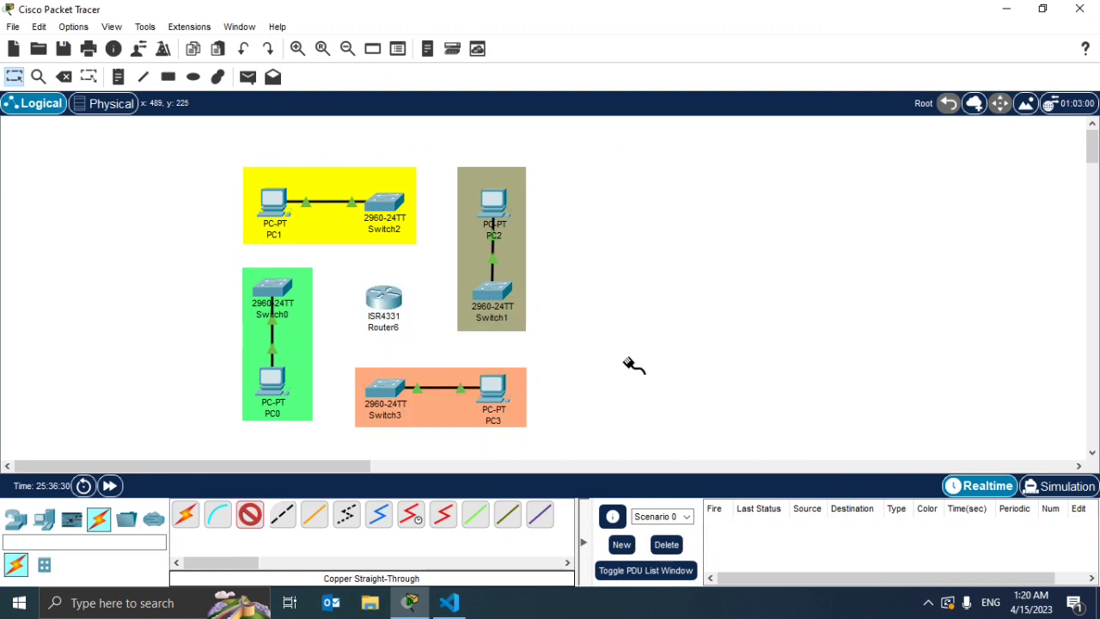
pyautogui.click(383, 300)
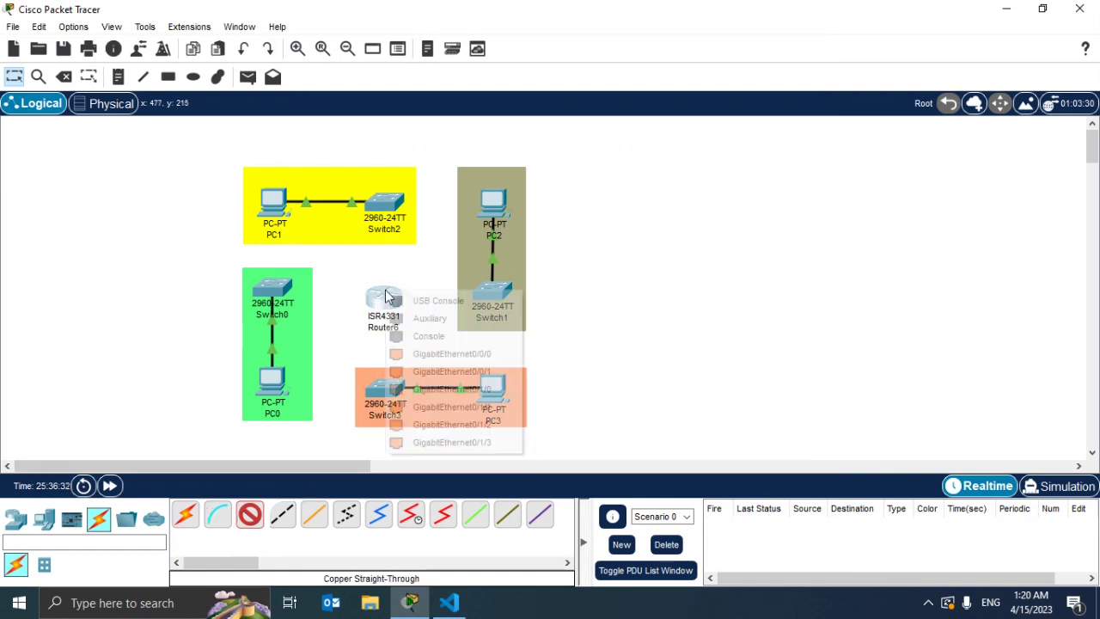
pyautogui.click(422, 353)
pyautogui.click(273, 292)
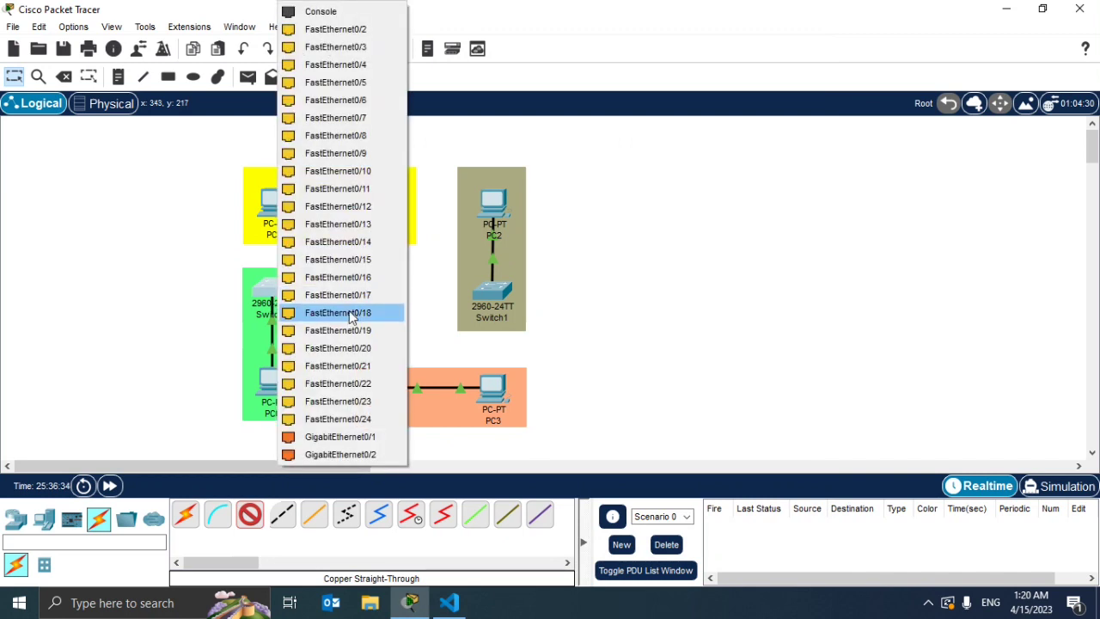
pyautogui.click(337, 44)
# Step: Link Router6 GigabitEthernet0/0/1 to Switch2 with a copper straight-through cable
pyautogui.click(250, 514)
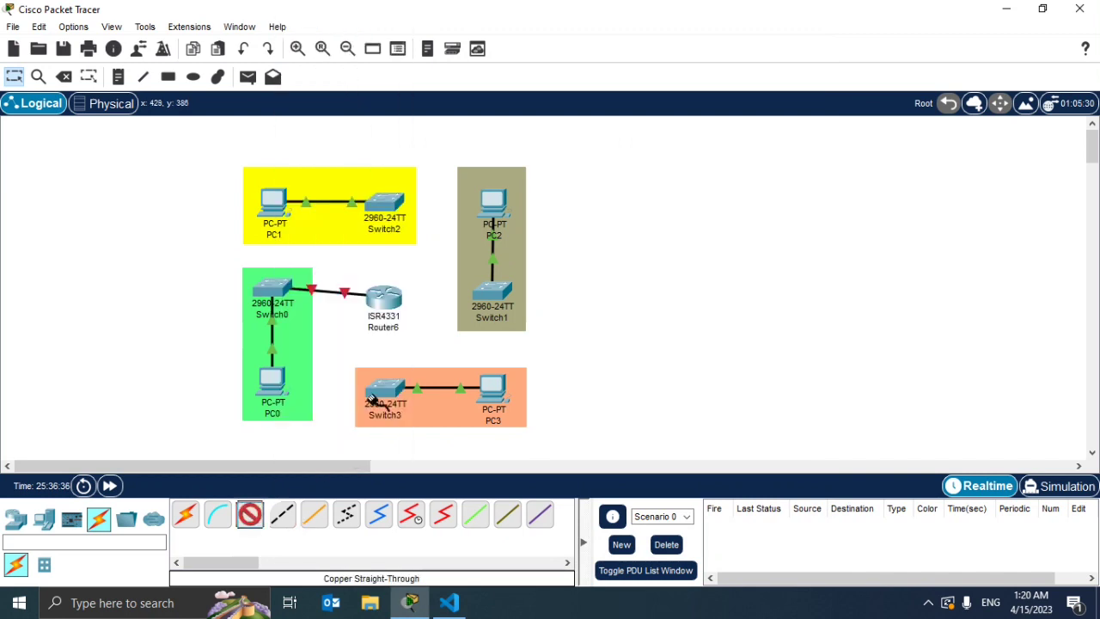
pyautogui.click(385, 301)
pyautogui.click(421, 368)
pyautogui.click(384, 205)
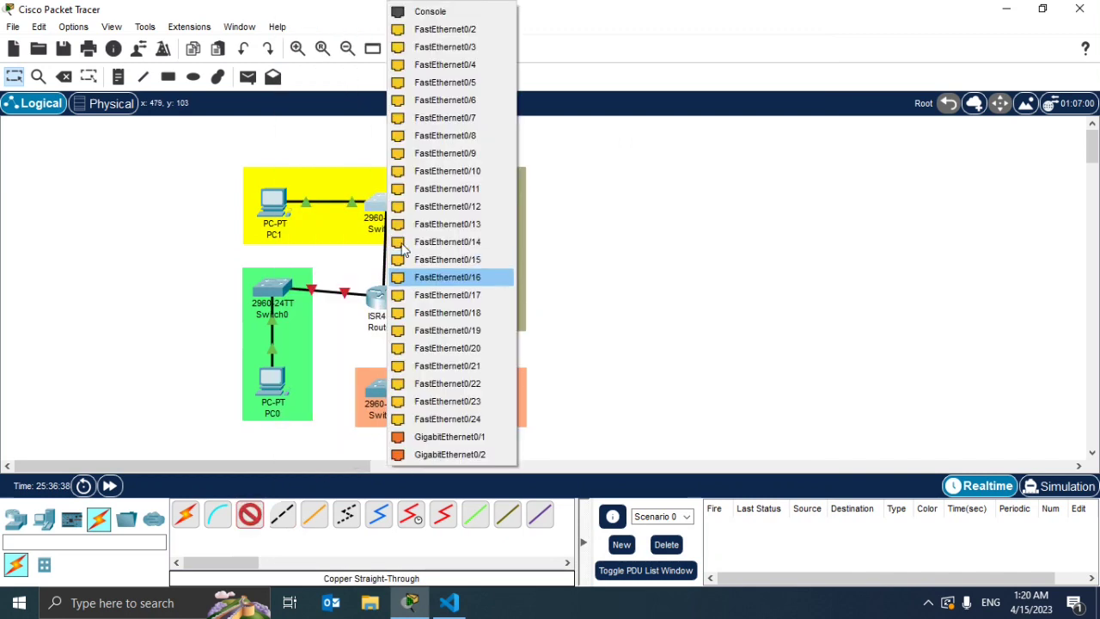
pyautogui.click(447, 46)
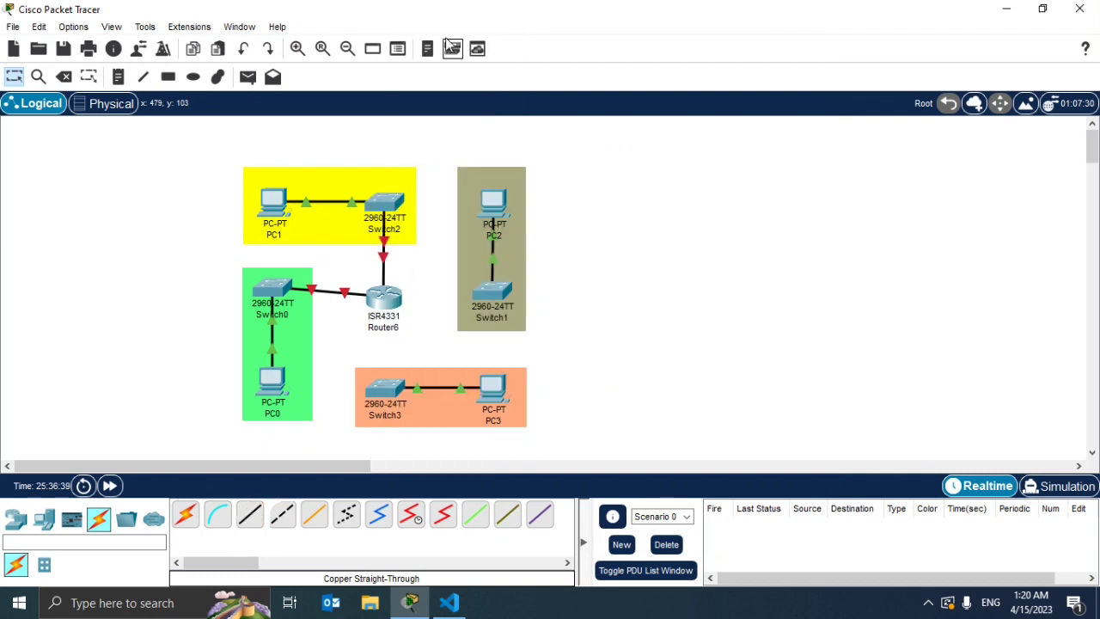
# Step: Link Router6 GigabitEthernet0/1/0 to Switch1 FastEthernet0/1
pyautogui.click(250, 514)
pyautogui.click(393, 290)
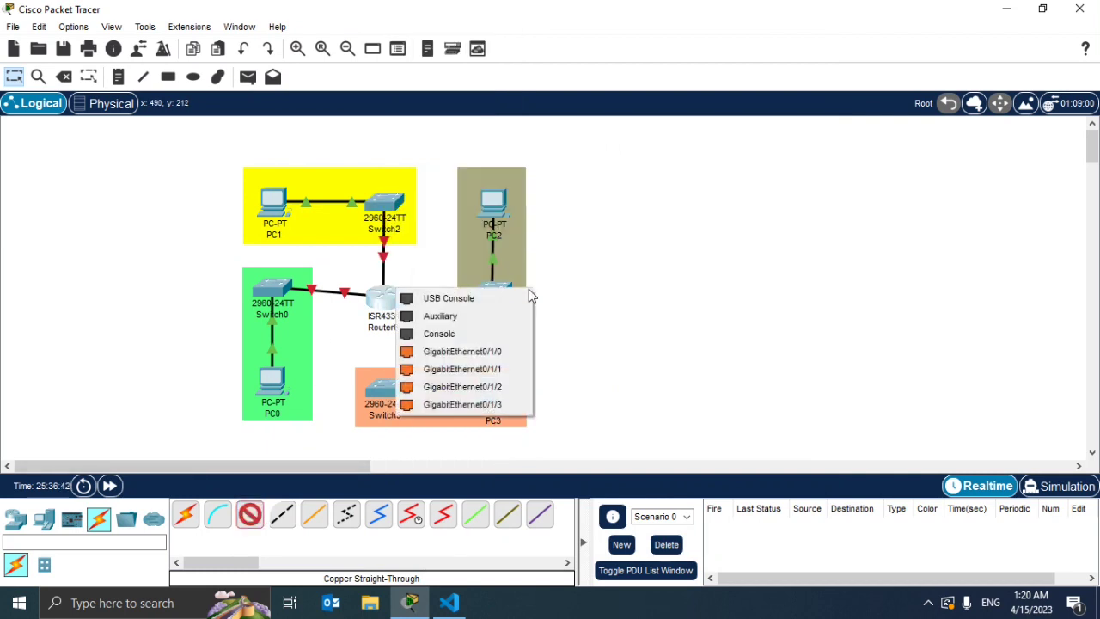
pyautogui.click(472, 354)
pyautogui.click(494, 297)
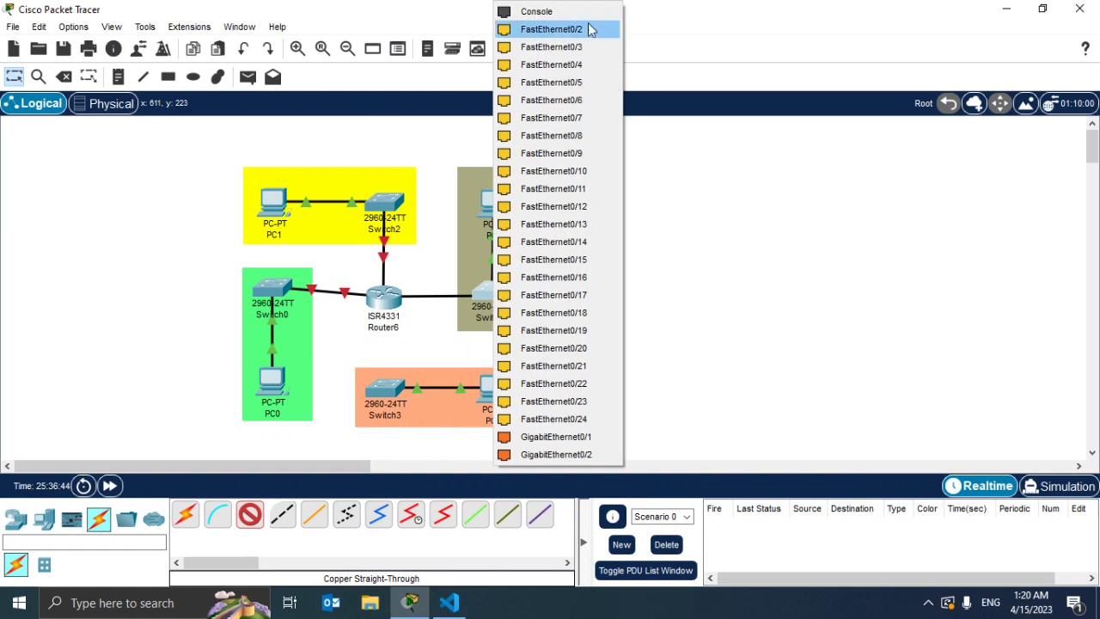
pyautogui.click(593, 28)
# Step: Link Router6 GigabitEthernet0/1/1 to Switch3 FastEthernet0/1
pyautogui.click(250, 514)
pyautogui.click(389, 290)
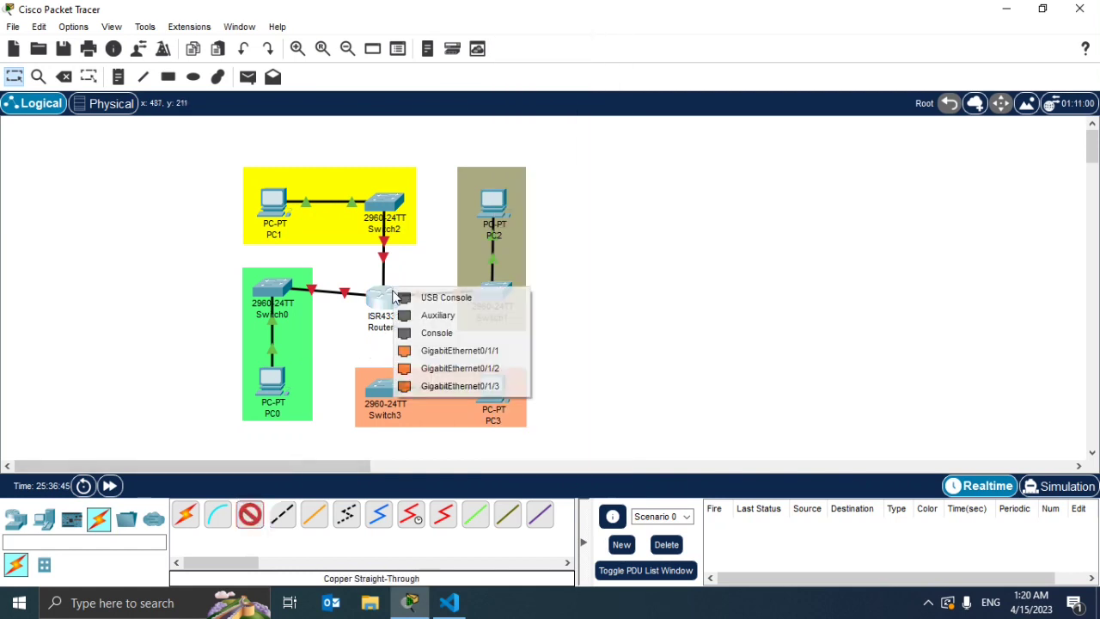
pyautogui.click(428, 351)
pyautogui.click(396, 389)
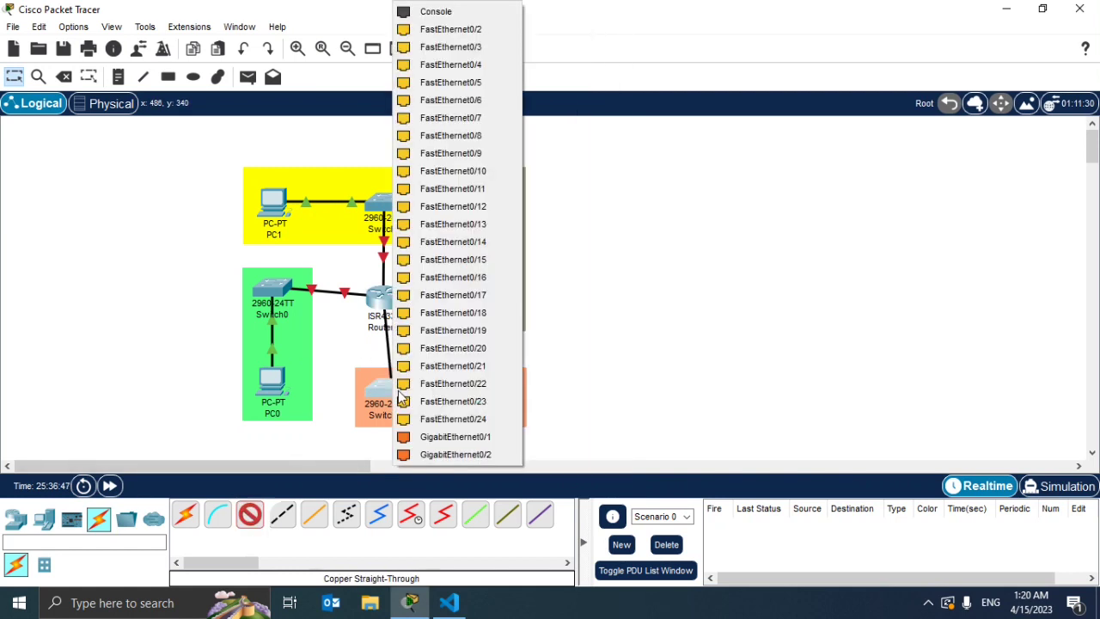
pyautogui.click(451, 44)
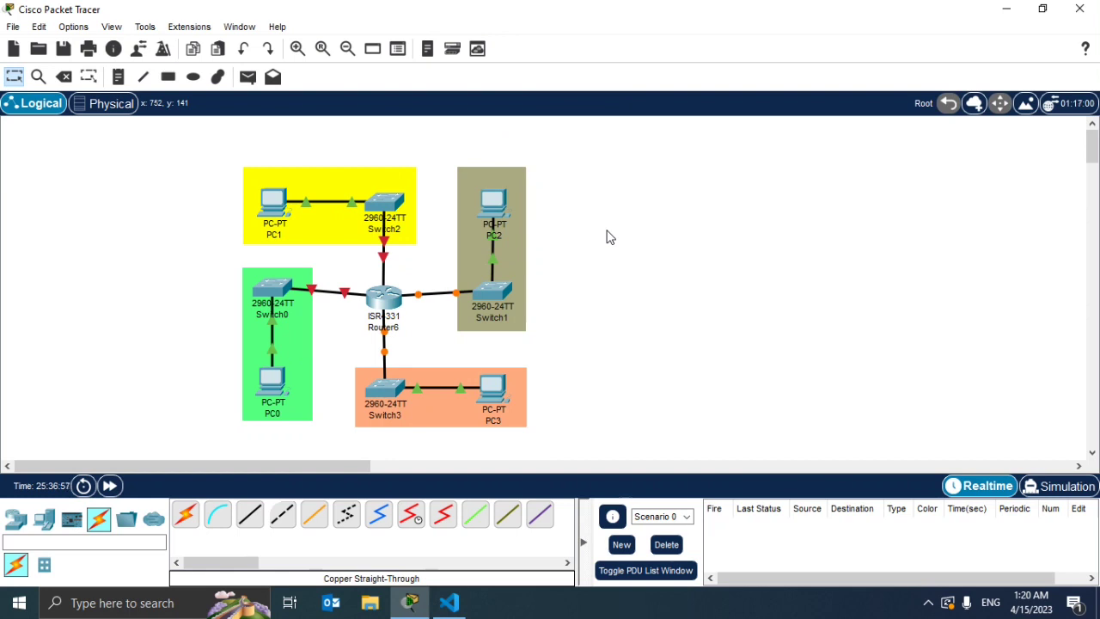
# Step: Place a 2901 router, Router7, to the right of the network
pyautogui.click(15, 519)
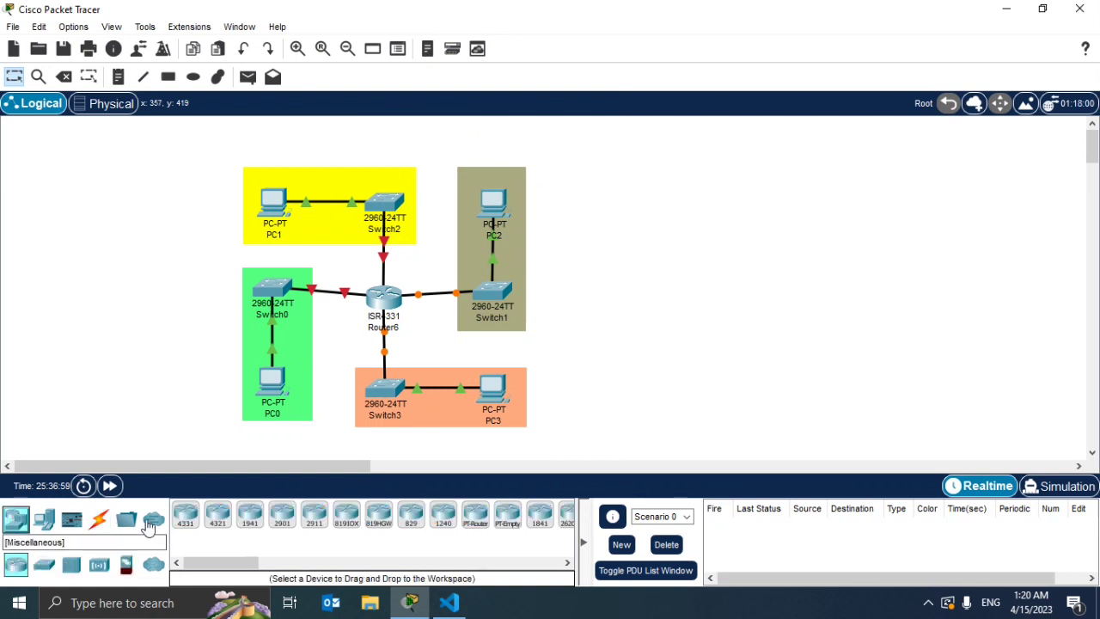
pyautogui.click(282, 514)
pyautogui.click(638, 273)
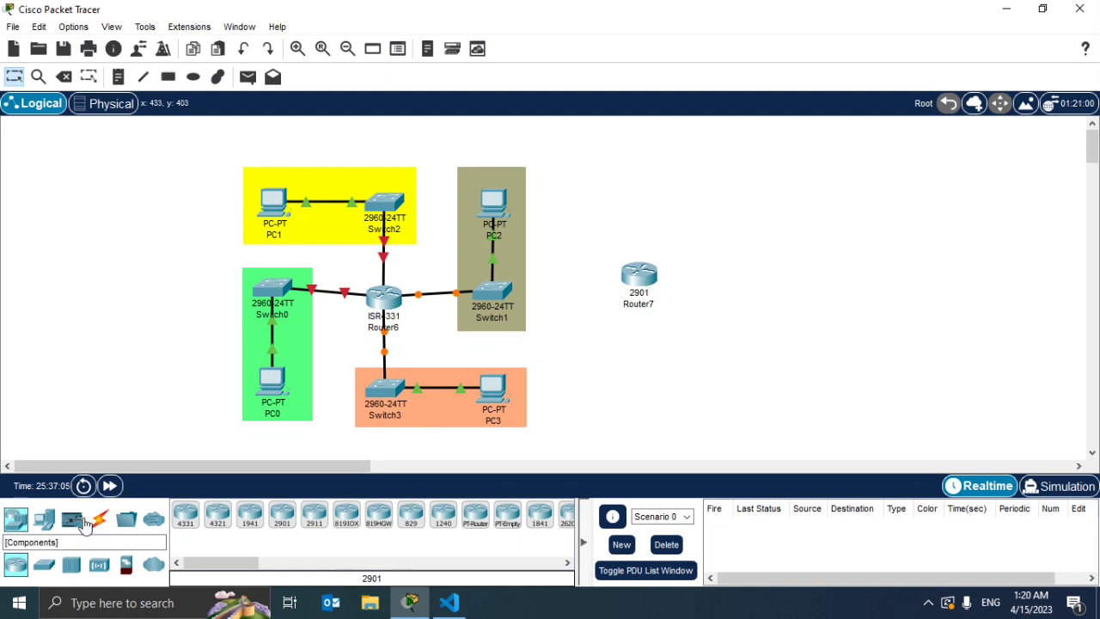
# Step: Check Router7's available ports with the copper cable tool, then open its device window
pyautogui.click(99, 518)
pyautogui.click(282, 514)
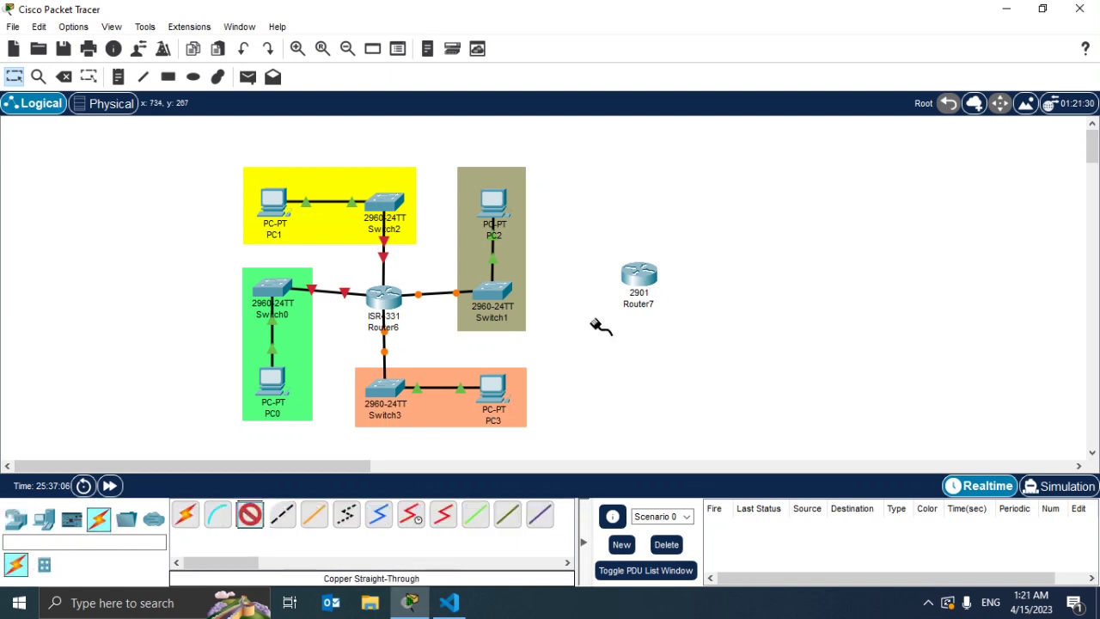
pyautogui.click(640, 275)
pyautogui.click(757, 387)
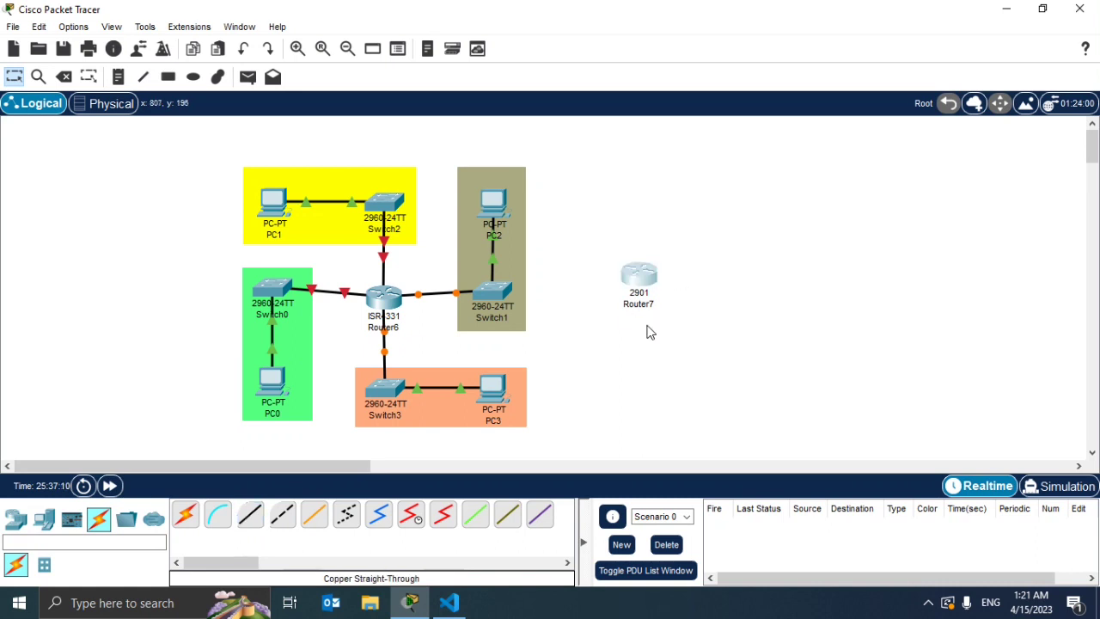
pyautogui.click(653, 292)
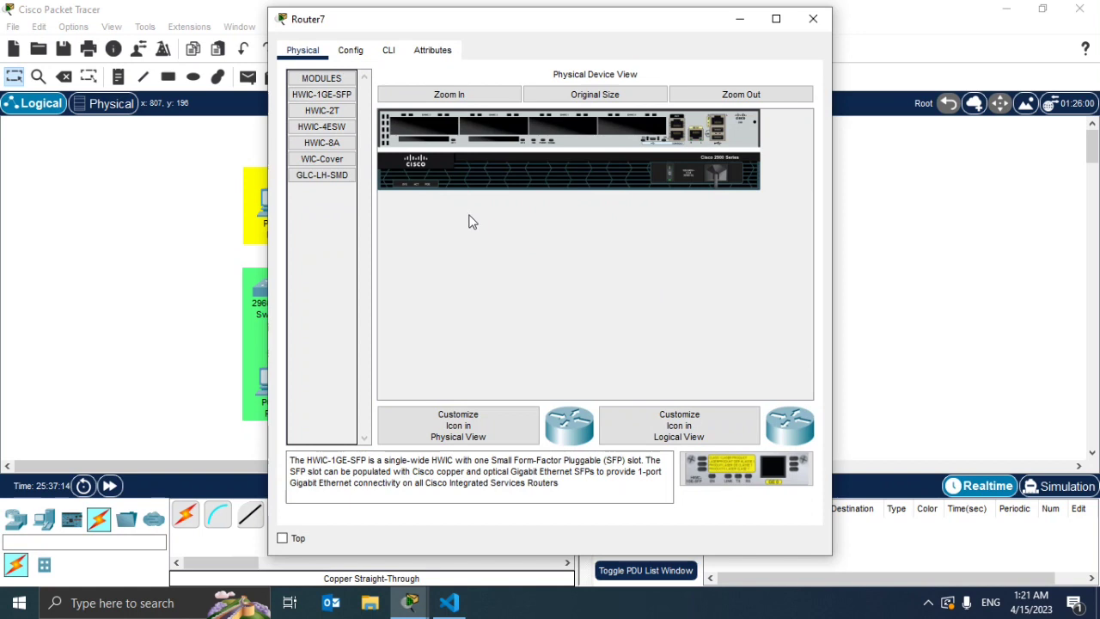
# Step: Install the HWIC-4ESW module in Router7's first HWIC slot and close its window
pyautogui.click(700, 96)
pyautogui.click(457, 92)
pyautogui.moveTo(525, 392); pyautogui.dragTo(739, 349)
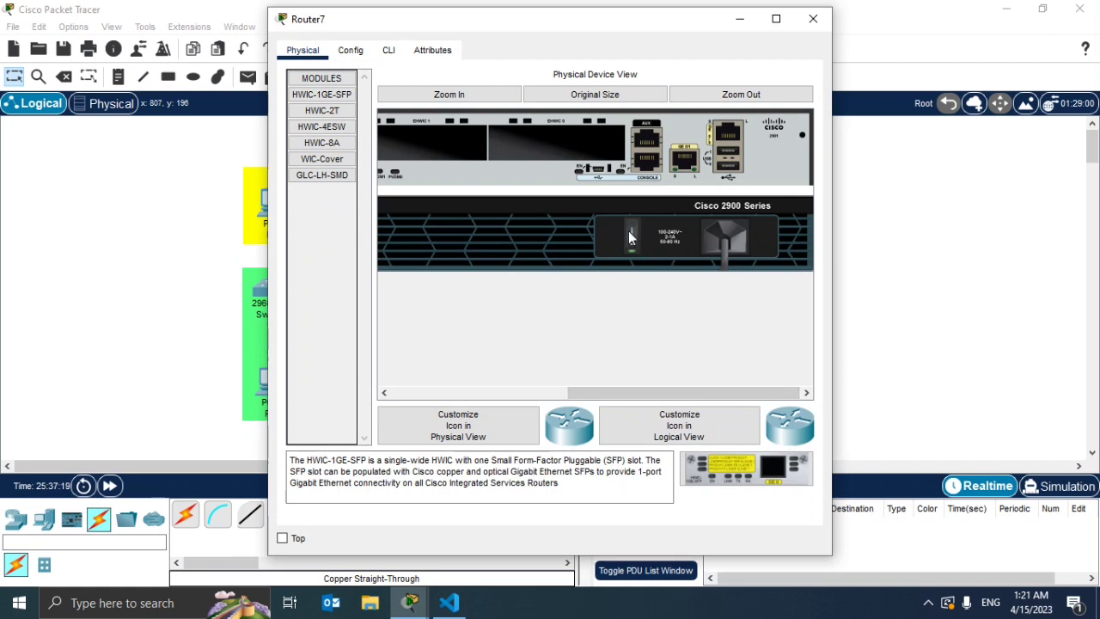
pyautogui.click(722, 96)
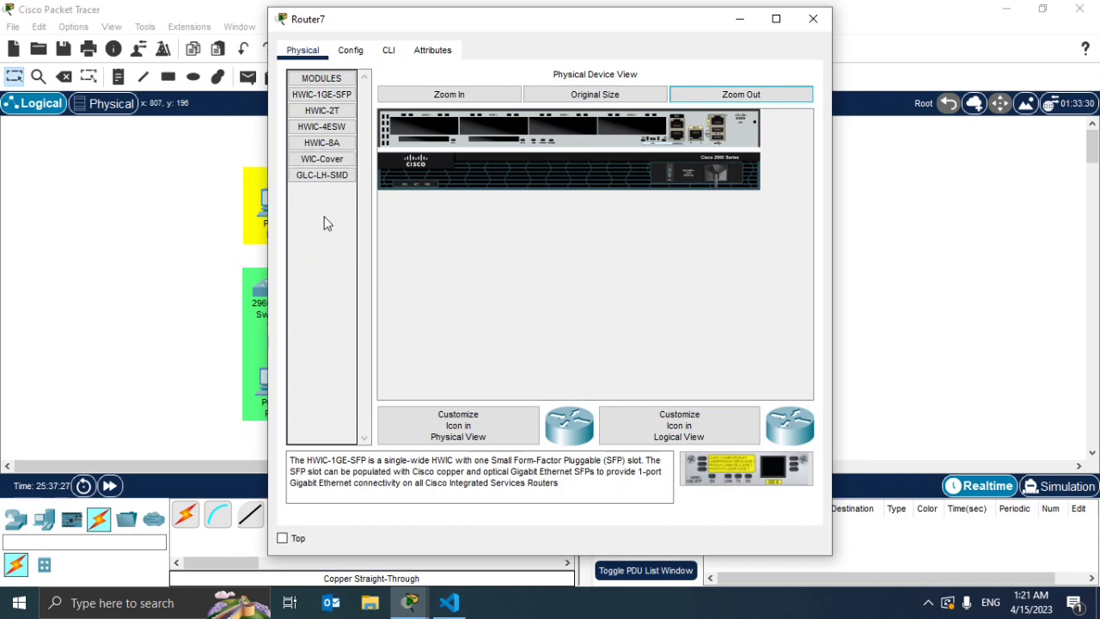
pyautogui.click(325, 130)
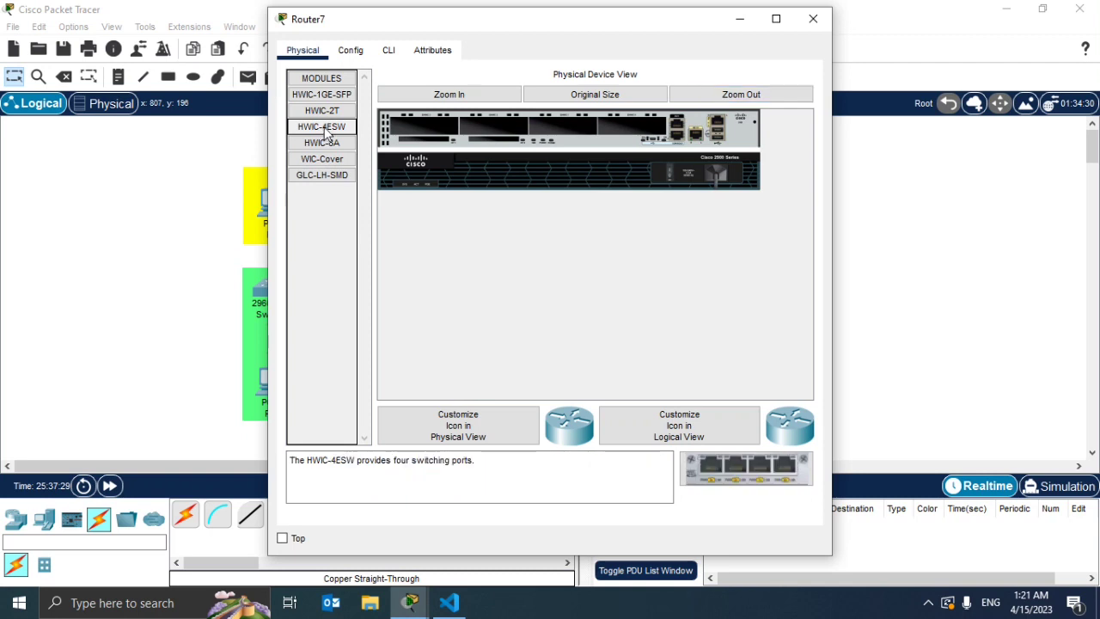
pyautogui.moveTo(325, 131); pyautogui.dragTo(421, 127)
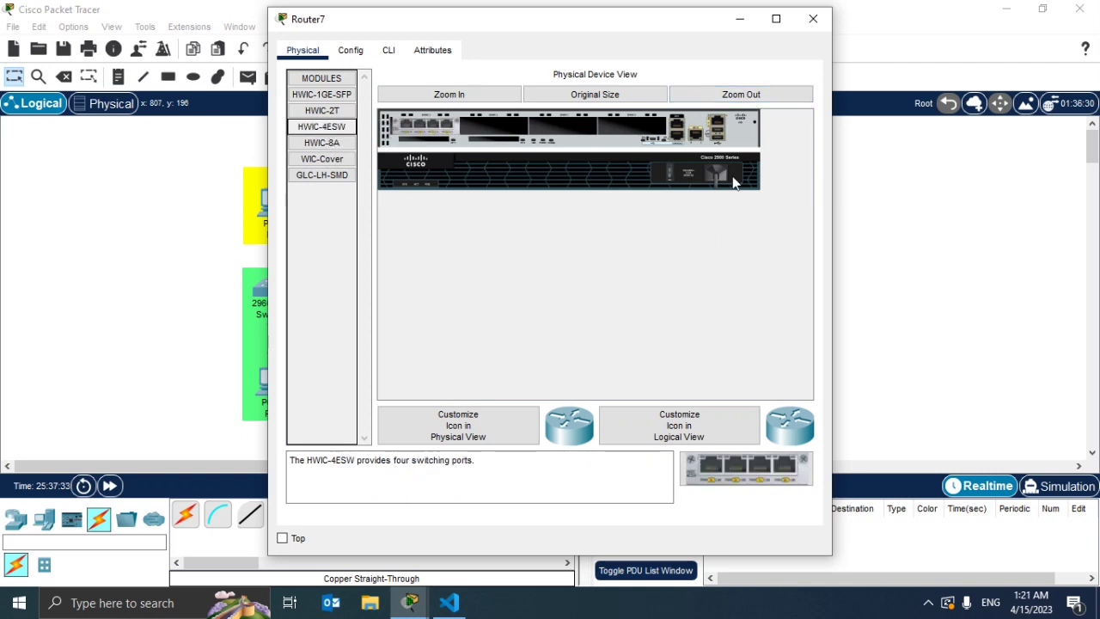
pyautogui.click(673, 179)
pyautogui.click(813, 18)
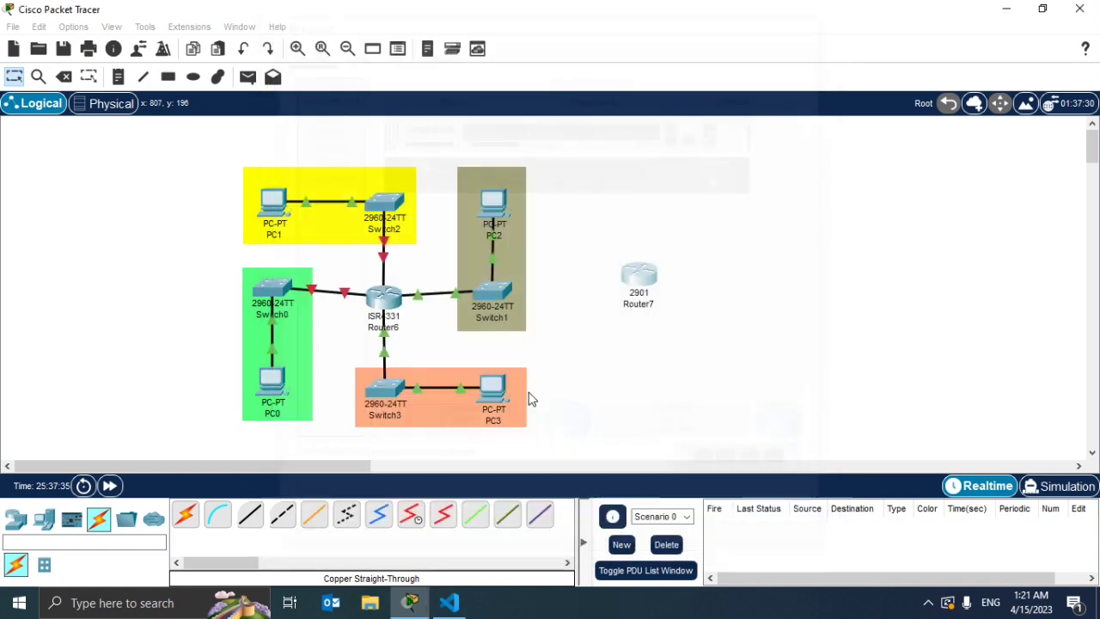
pyautogui.click(639, 275)
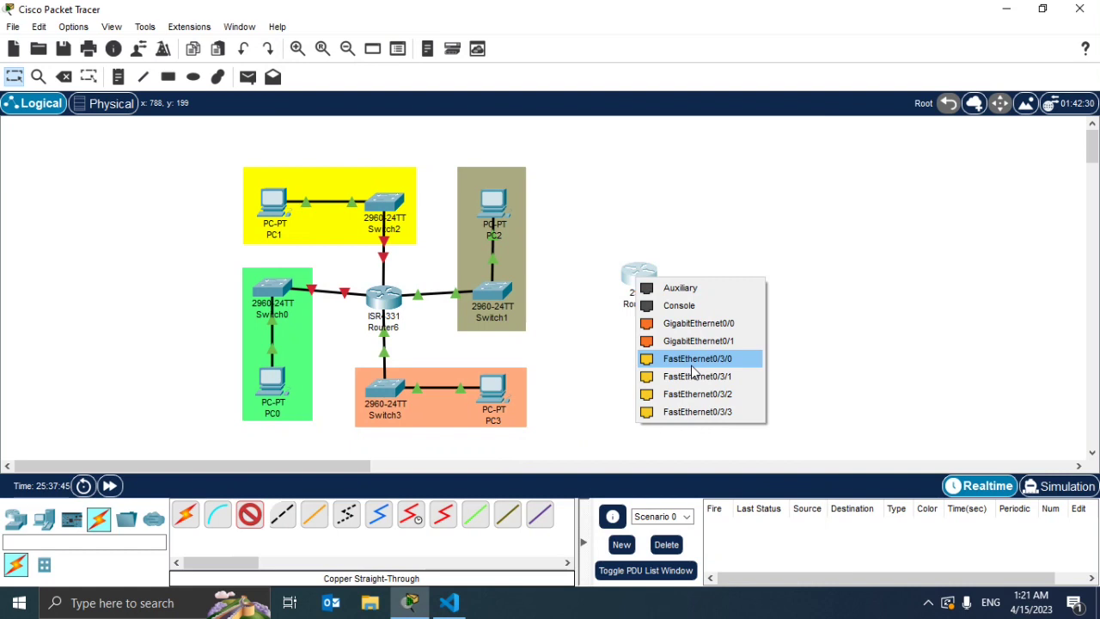
pyautogui.click(590, 359)
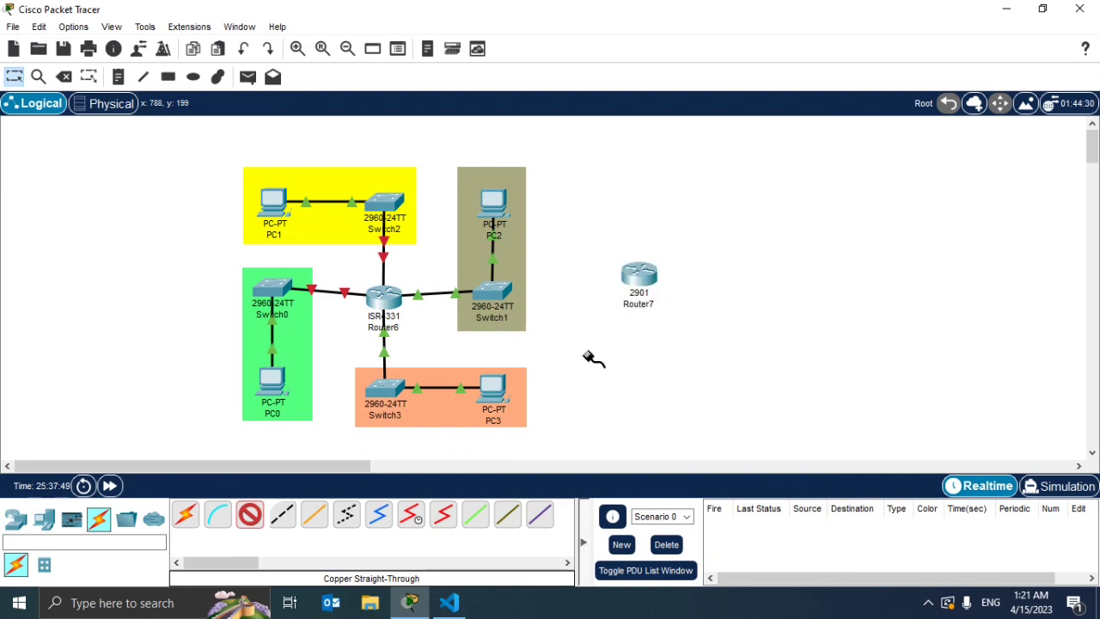